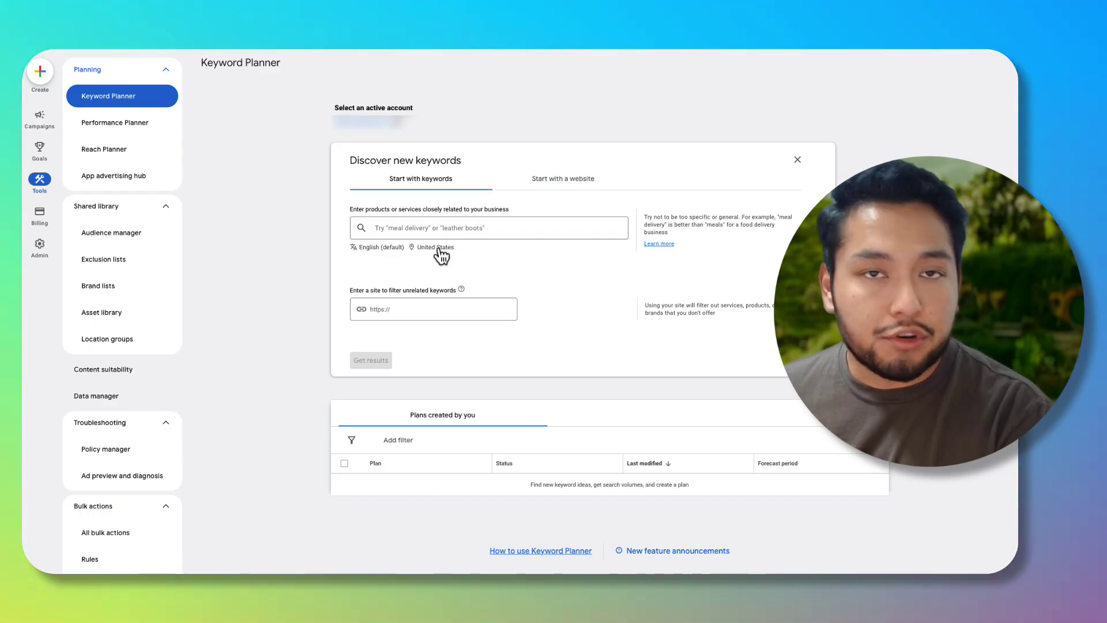
Remove the United States from the target locations, include the city of San Antonio, Texas, and save the location setting
left_click(436, 248)
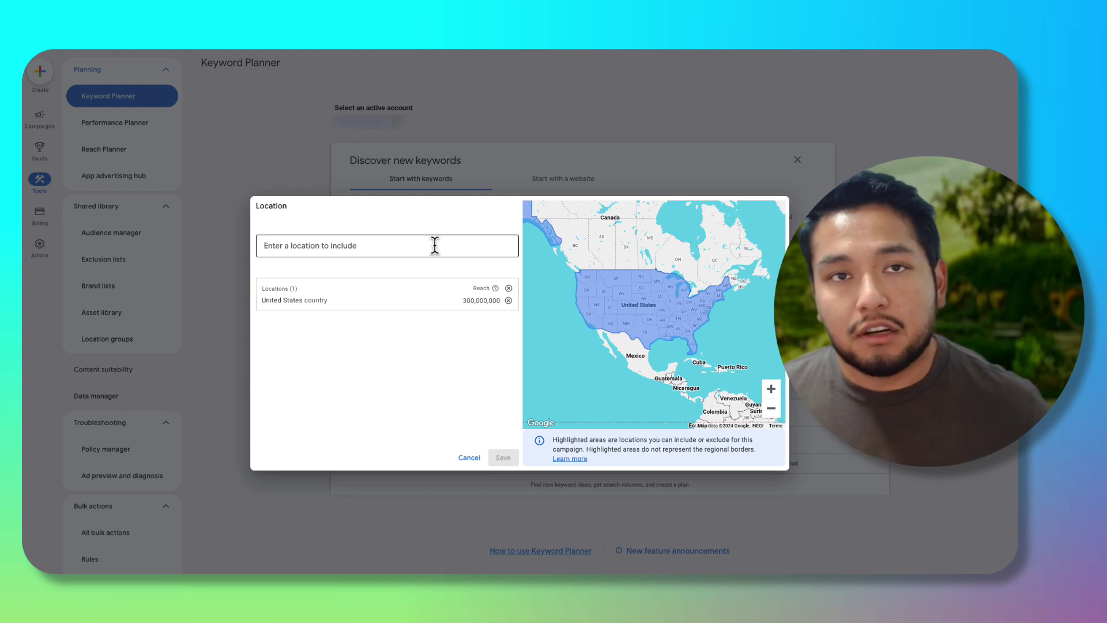
left_click(508, 300)
left_click(344, 257)
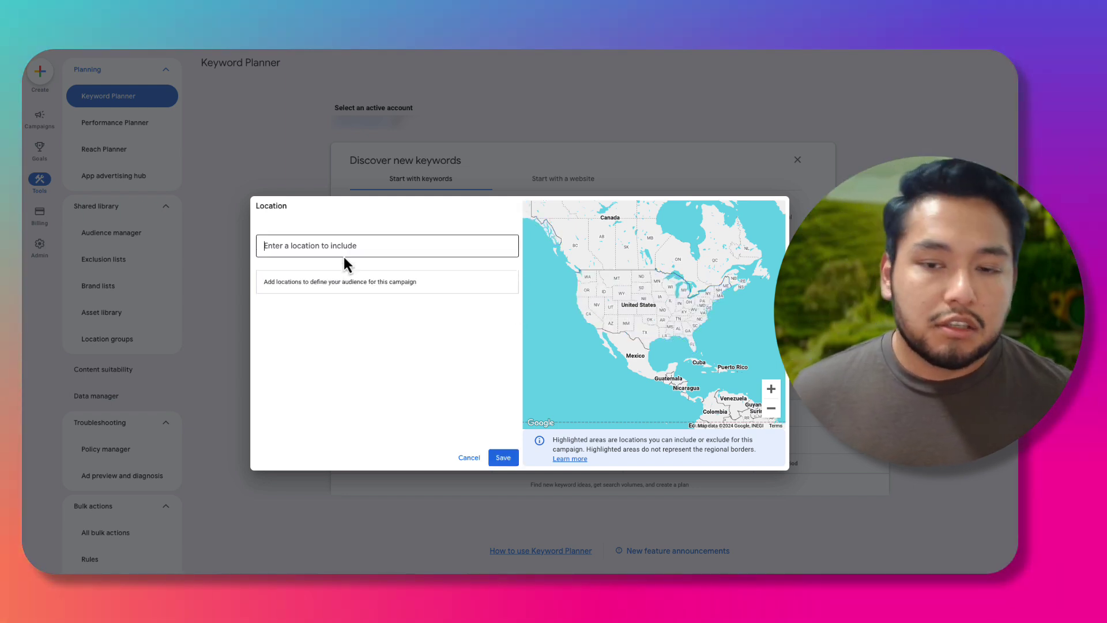
type("san anton")
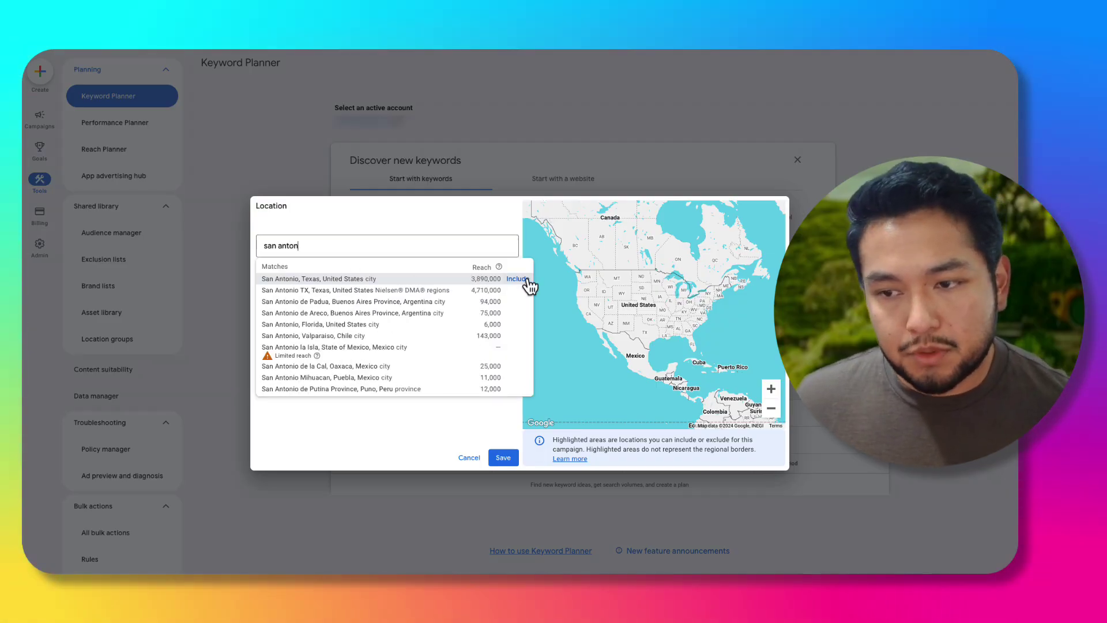
left_click(517, 278)
left_click(502, 455)
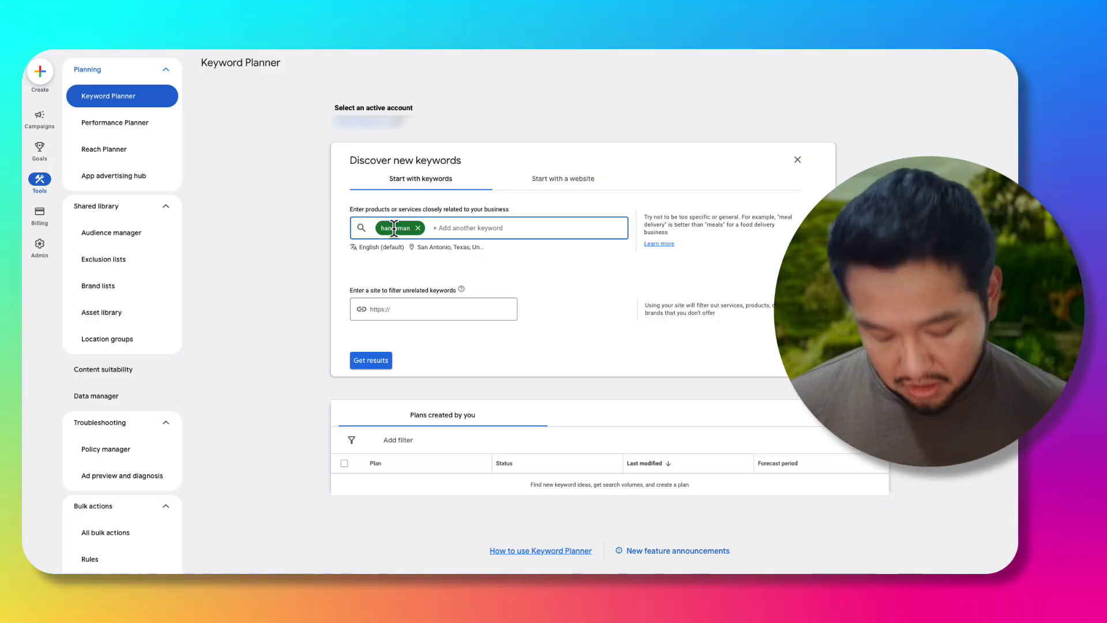
Get keyword results for the terms "handyman", "handyman near me" and "handyman san antonio"
type("an handy")
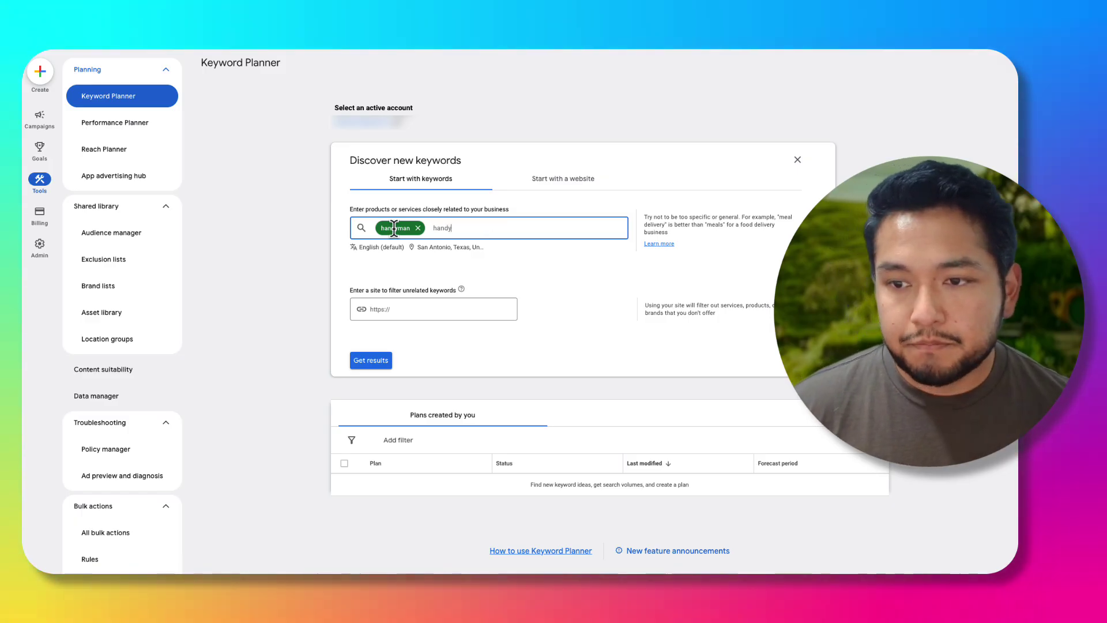
type("man near me handyman san antonio")
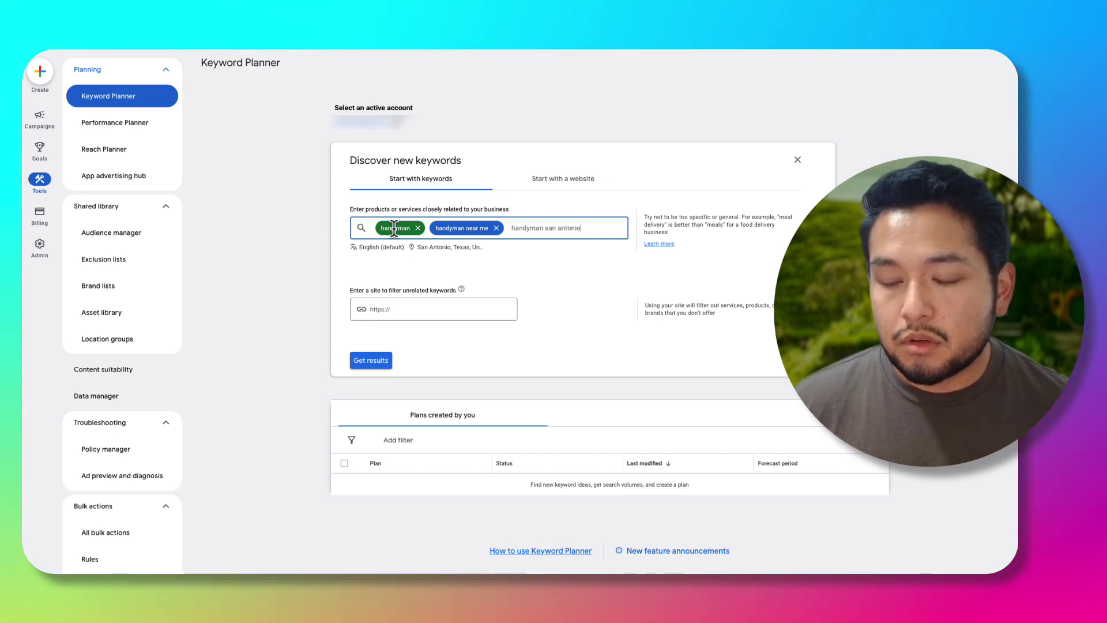
key("Return")
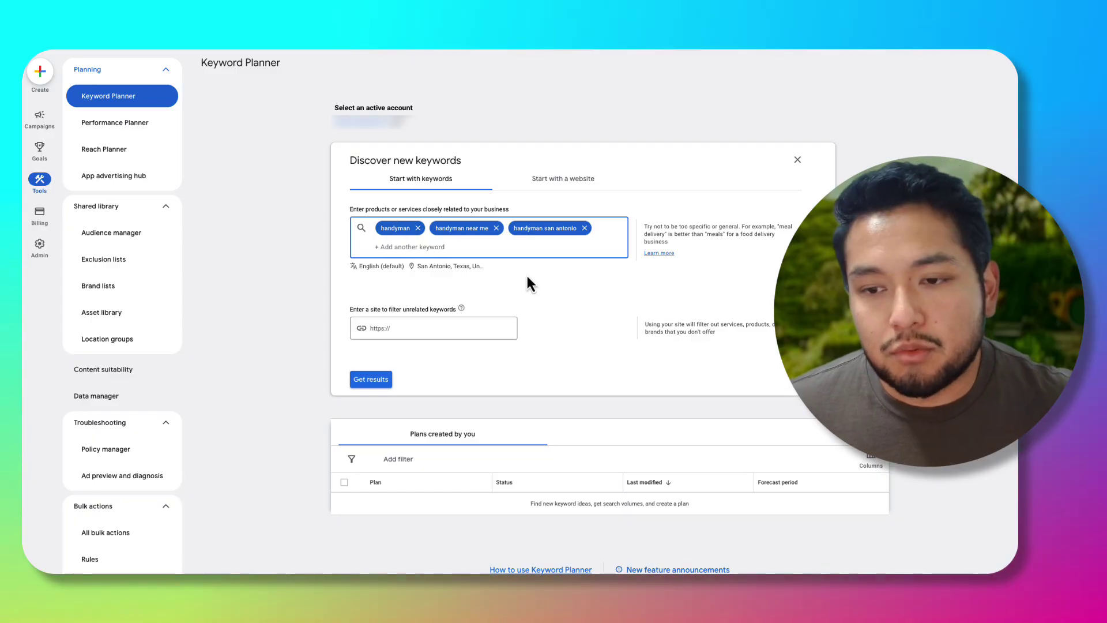
left_click(486, 288)
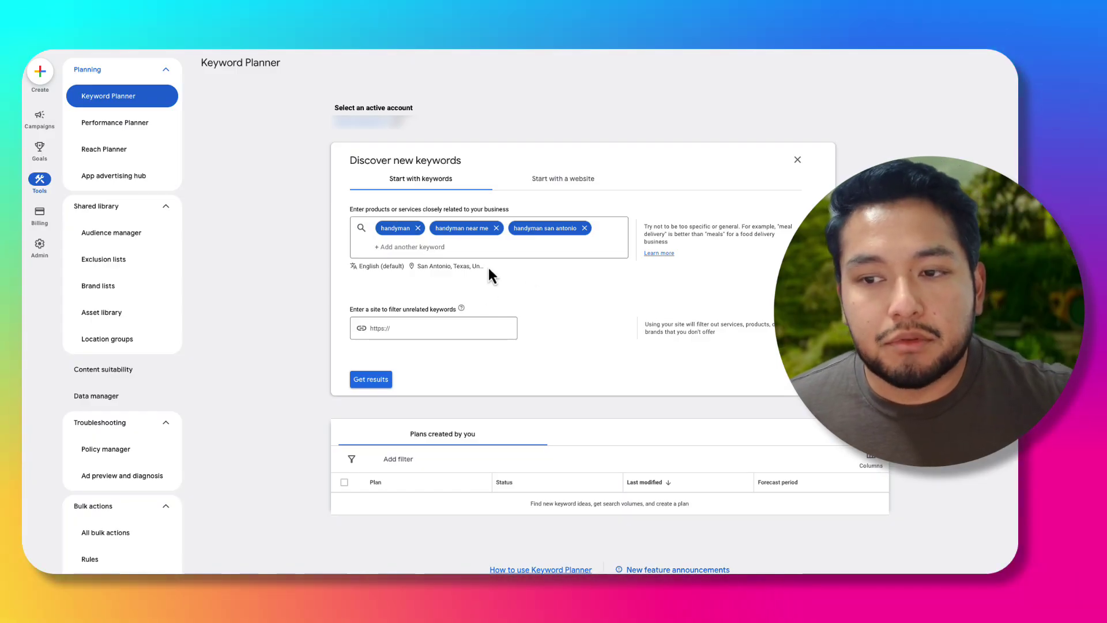
left_click(391, 383)
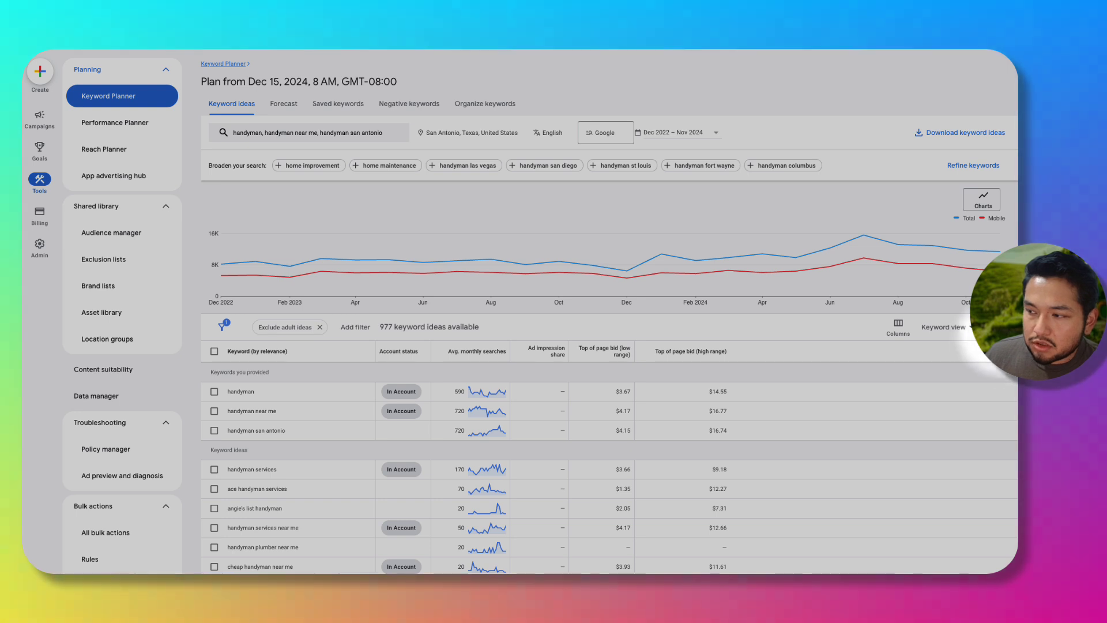
Hide the search trend chart above the keyword ideas table and highlight the Keyword ideas heading
left_click(983, 200)
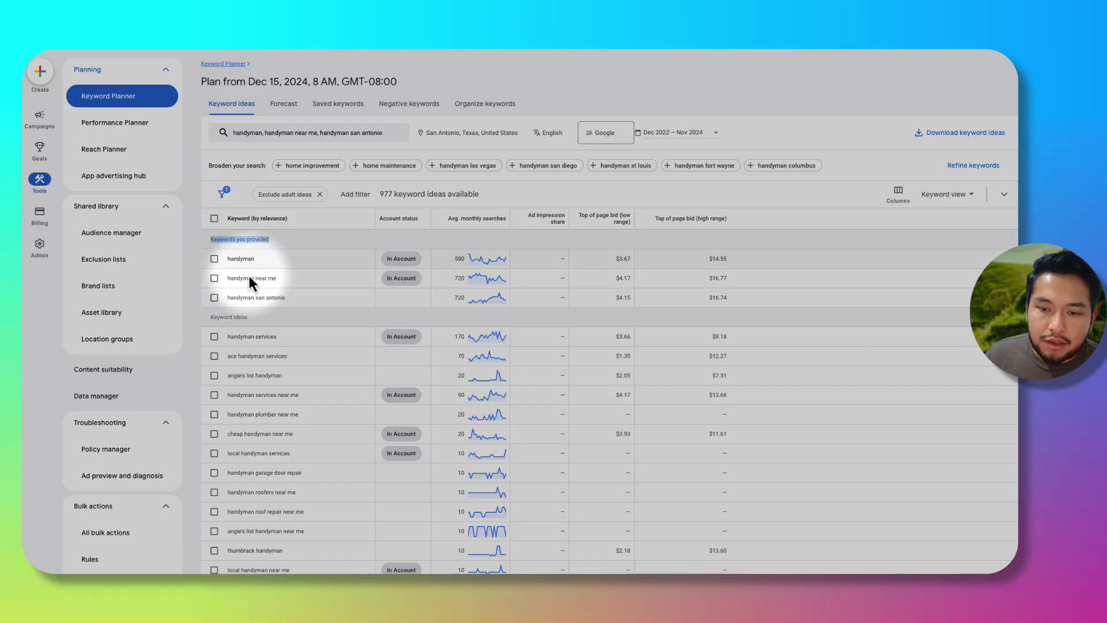
triple_click(228, 317)
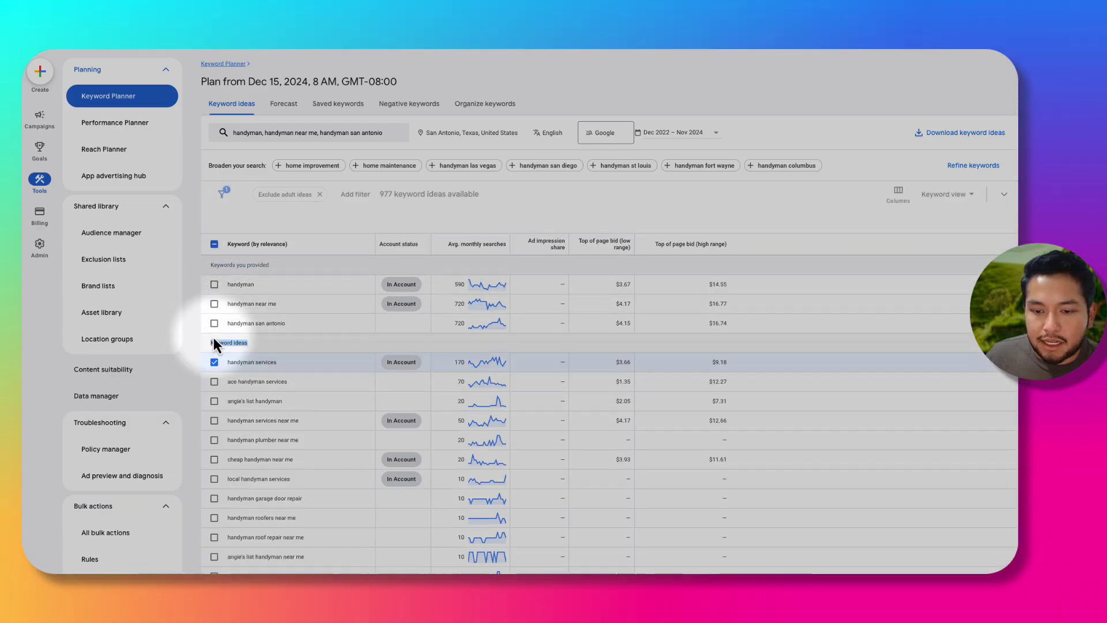
left_click(213, 336)
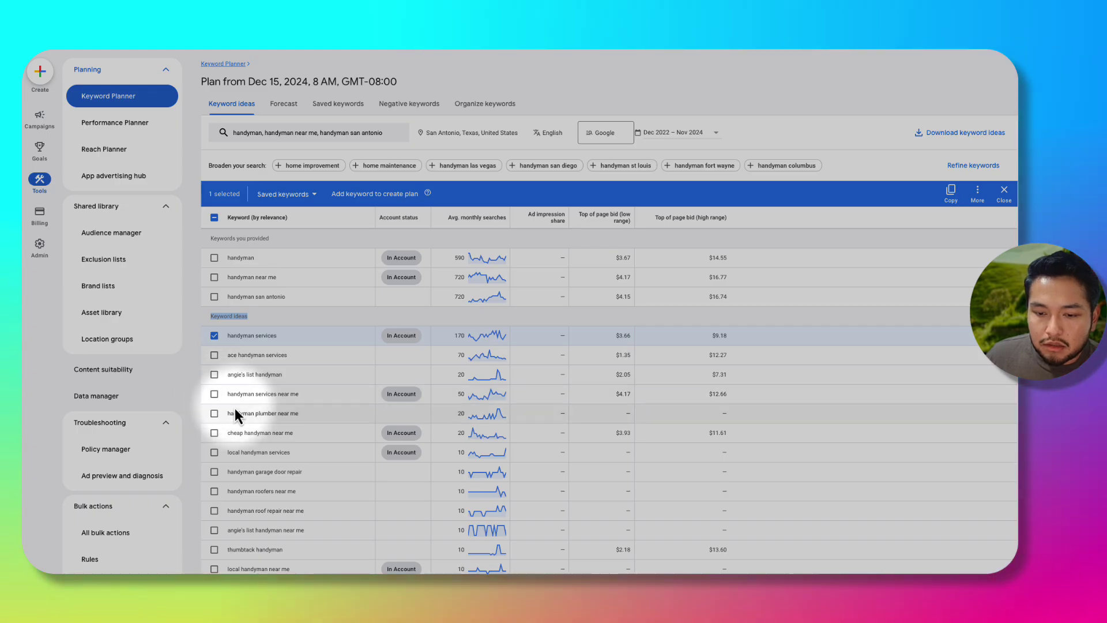
left_click(214, 414)
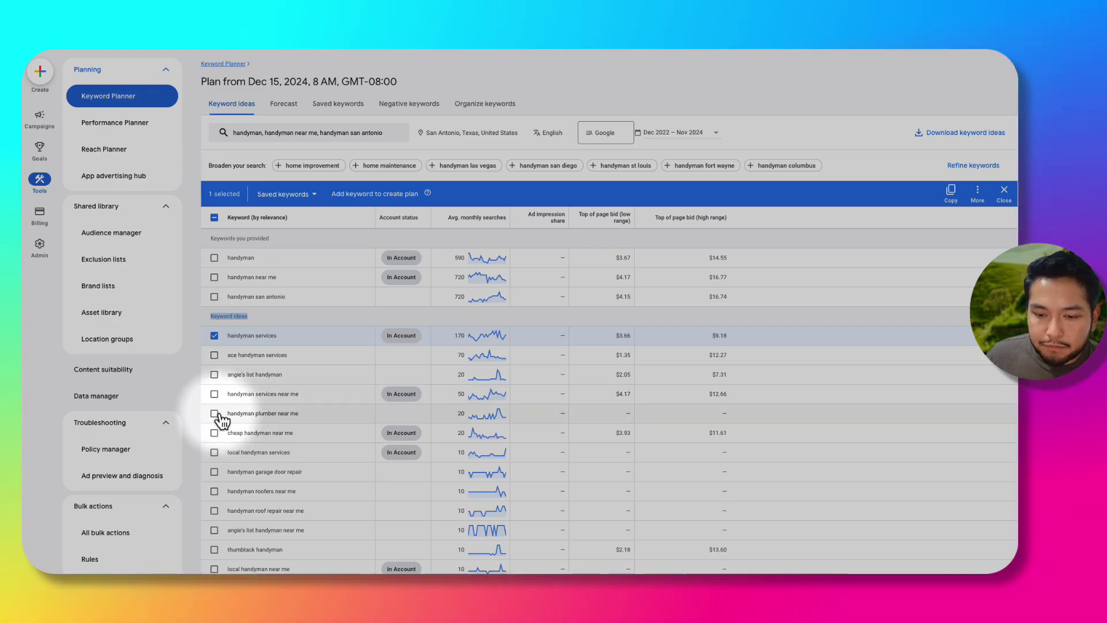
left_click(214, 472)
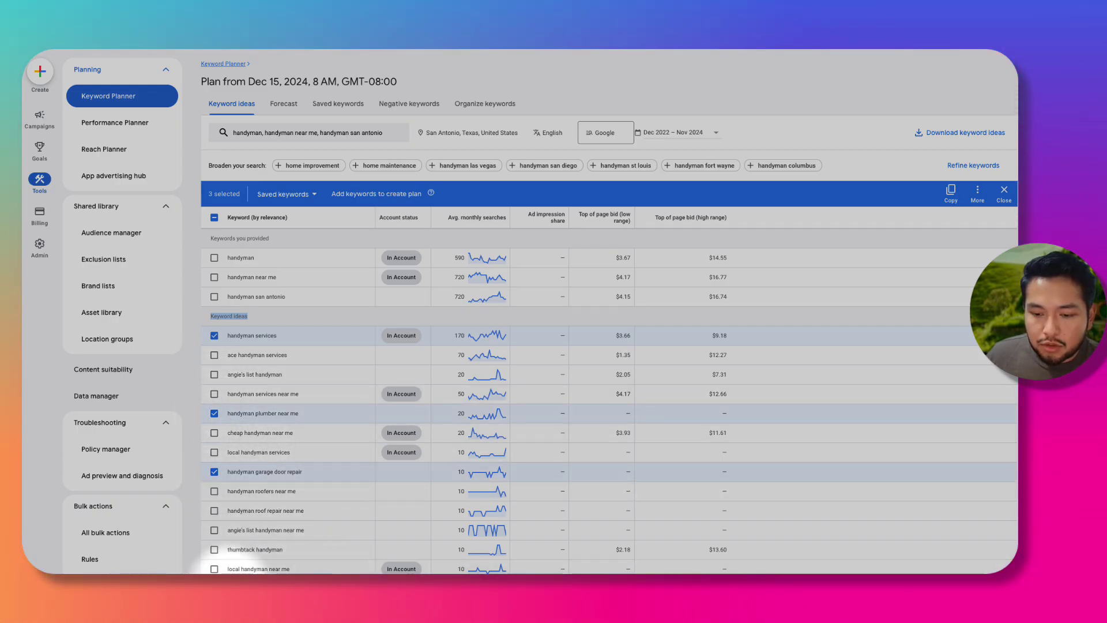
left_click(214, 471)
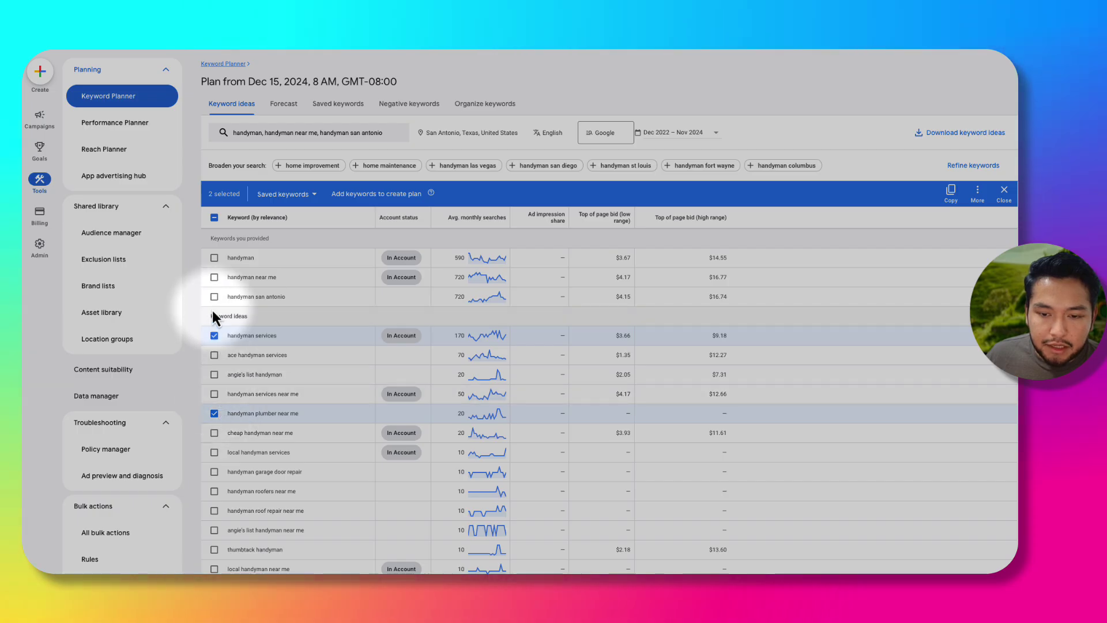
left_click(214, 336)
left_click(213, 413)
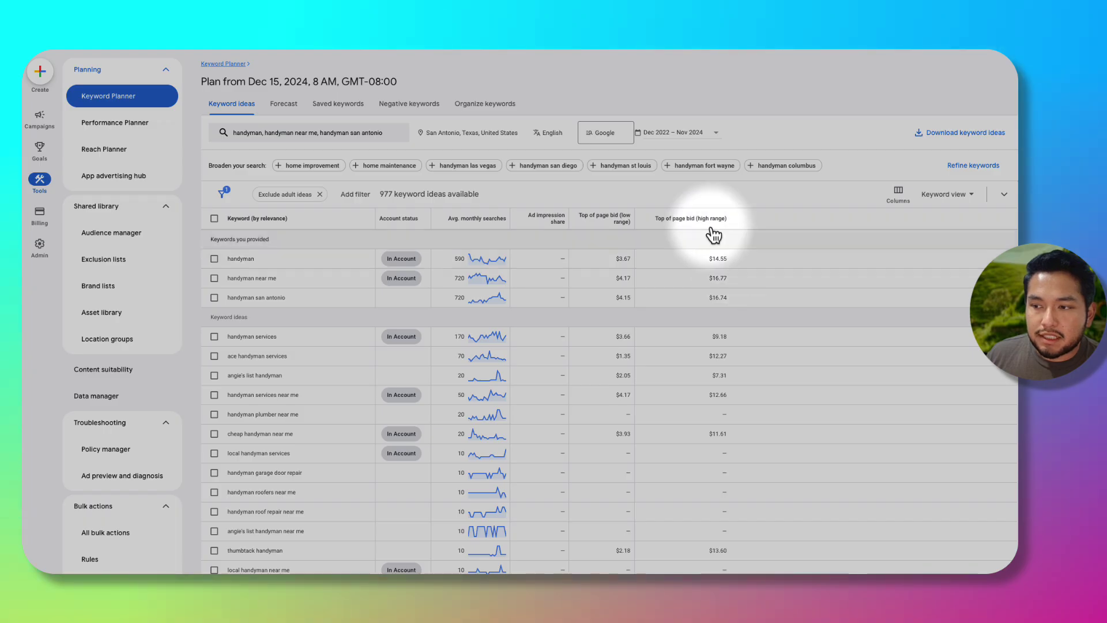
Read the explanations of the low and high top-of-page bid columns and examine the sponsored listings atop Google's Sacramento handyman results
mouse_move(601, 220)
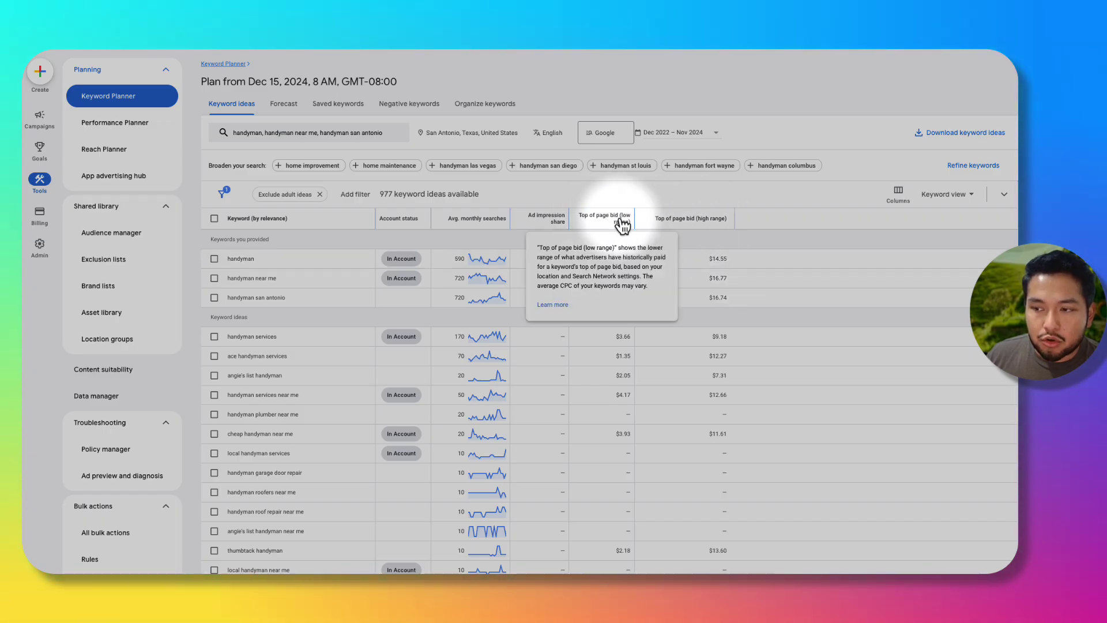
mouse_move(706, 225)
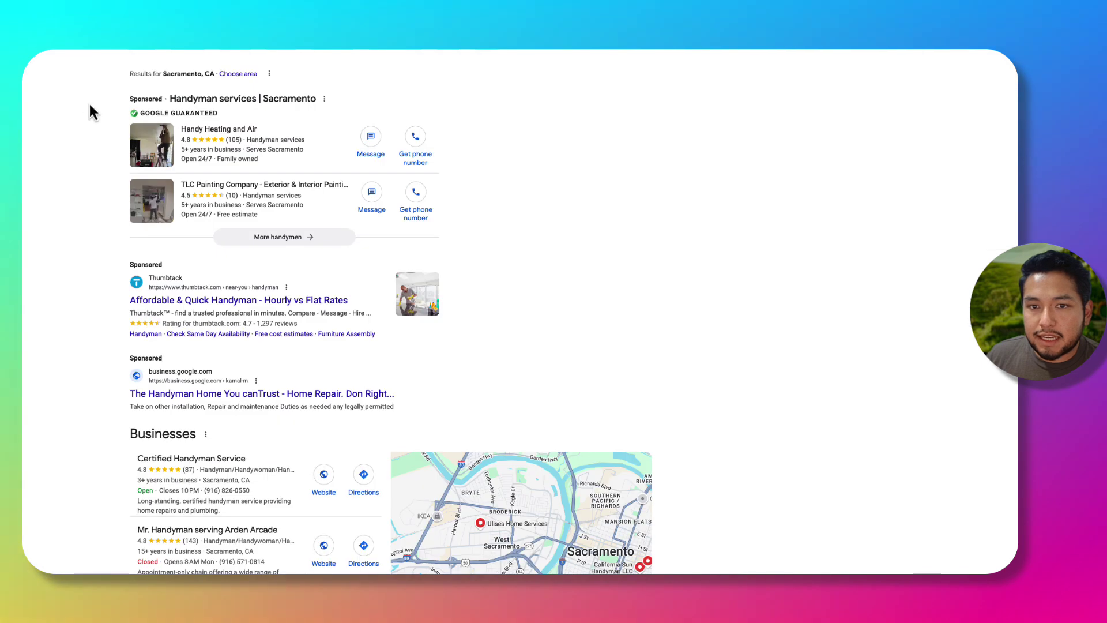
scroll(228, 259, "up", 2)
scroll(166, 266, "down", 3)
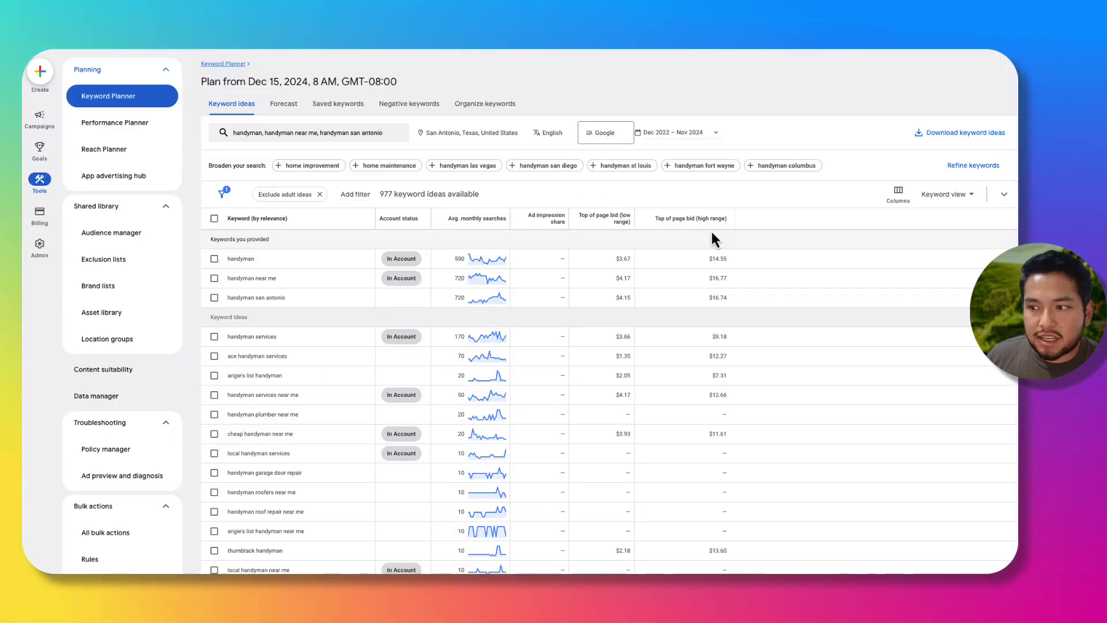
Recheck the top-of-page bid columns, review the Google handyman results for further sponsored listings, and open results page 2
mouse_move(692, 222)
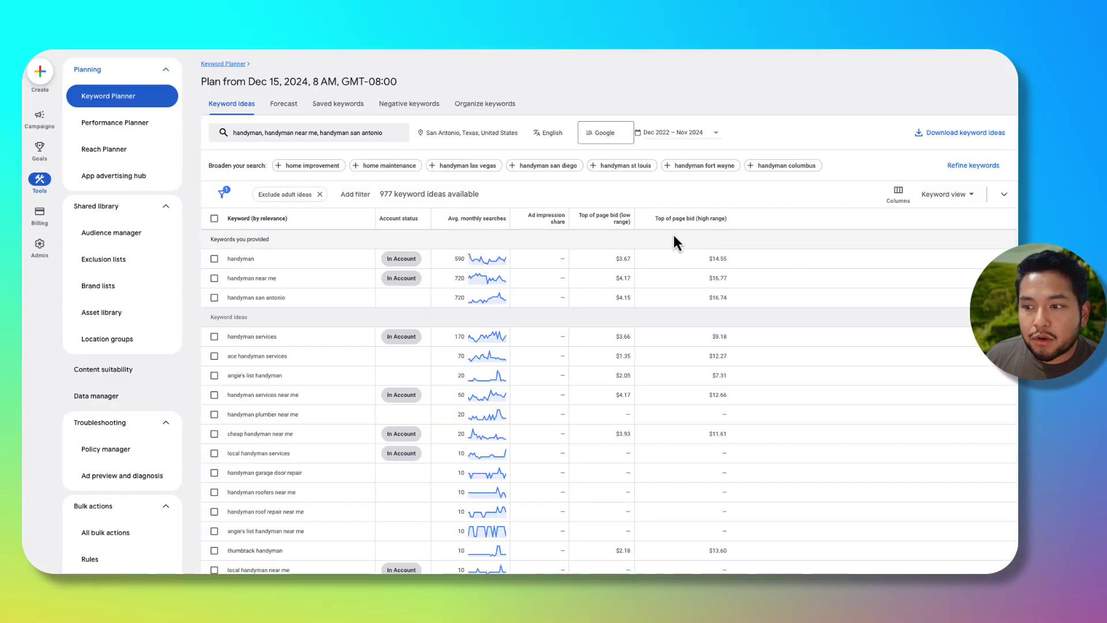
mouse_move(598, 241)
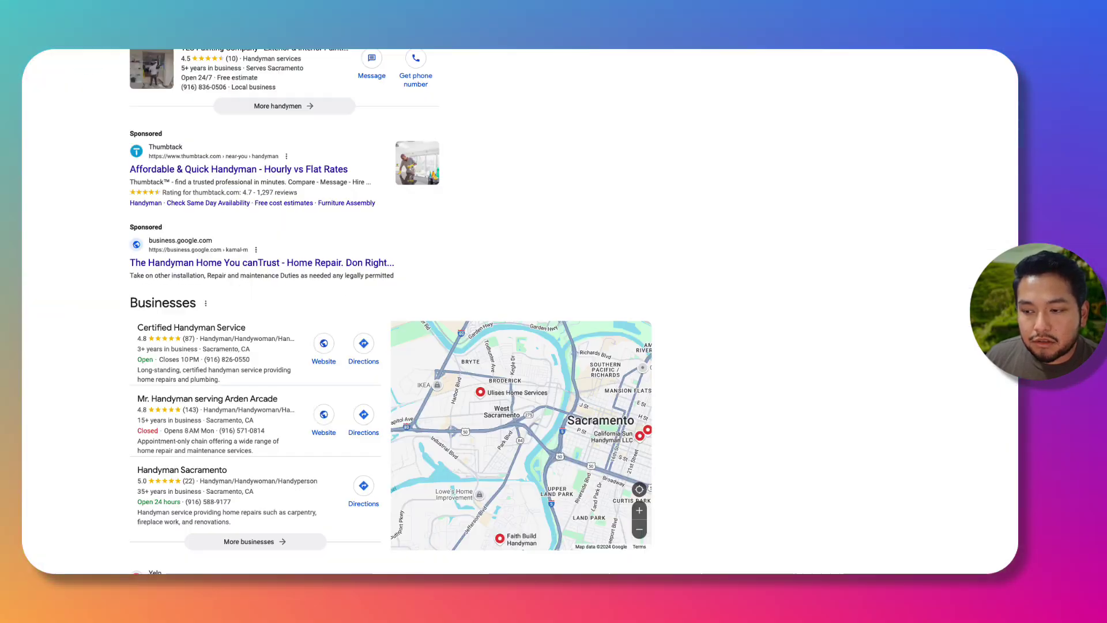
scroll(210, 422, "down", 10)
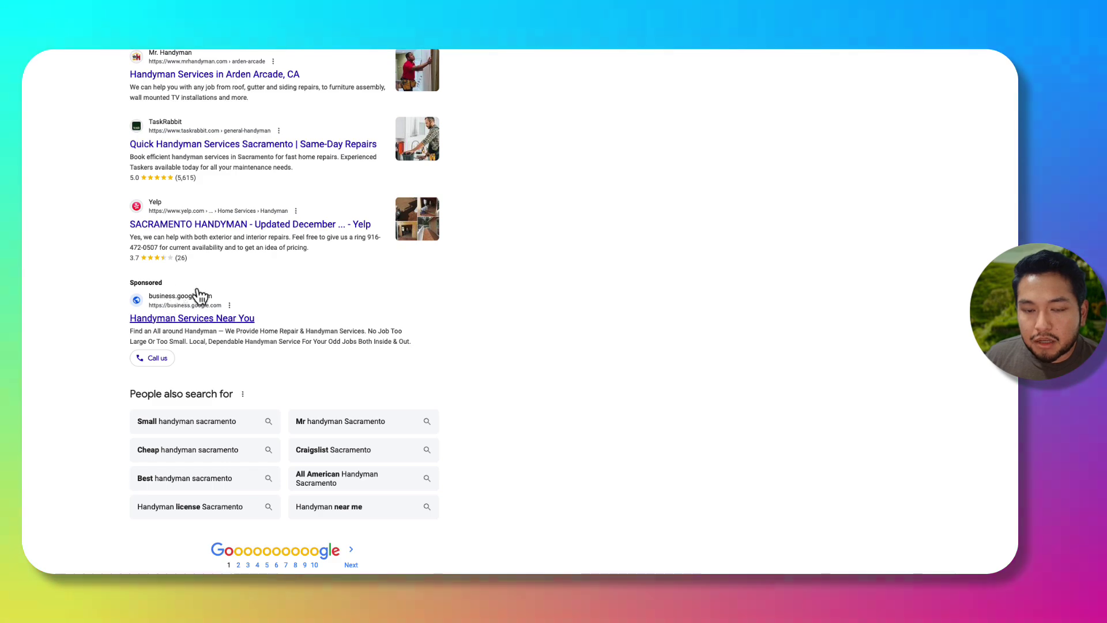
left_click(239, 565)
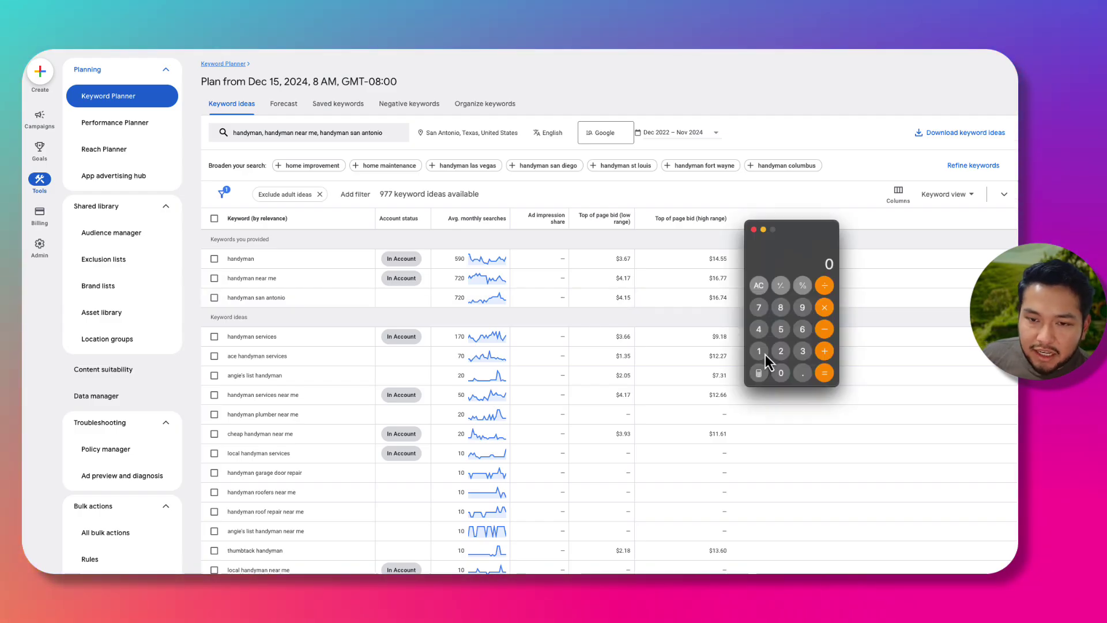
Switch to the calculator and divide a monthly budget of 1000 by a click cost of 15
left_click(766, 354)
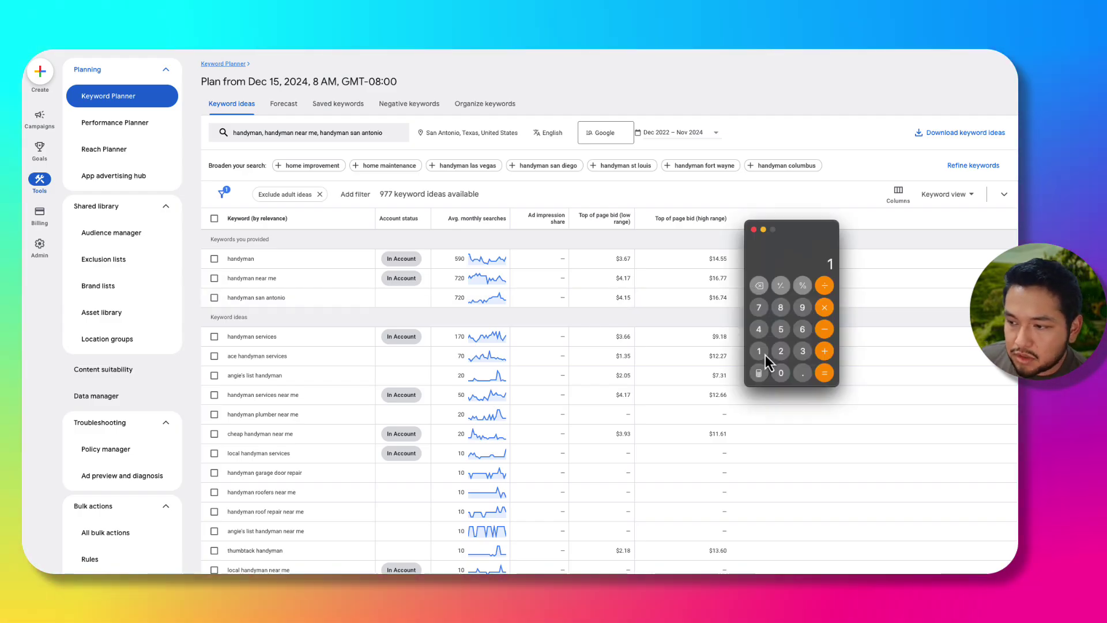
left_click(781, 374)
left_click(782, 373)
left_click(782, 373)
left_click(824, 284)
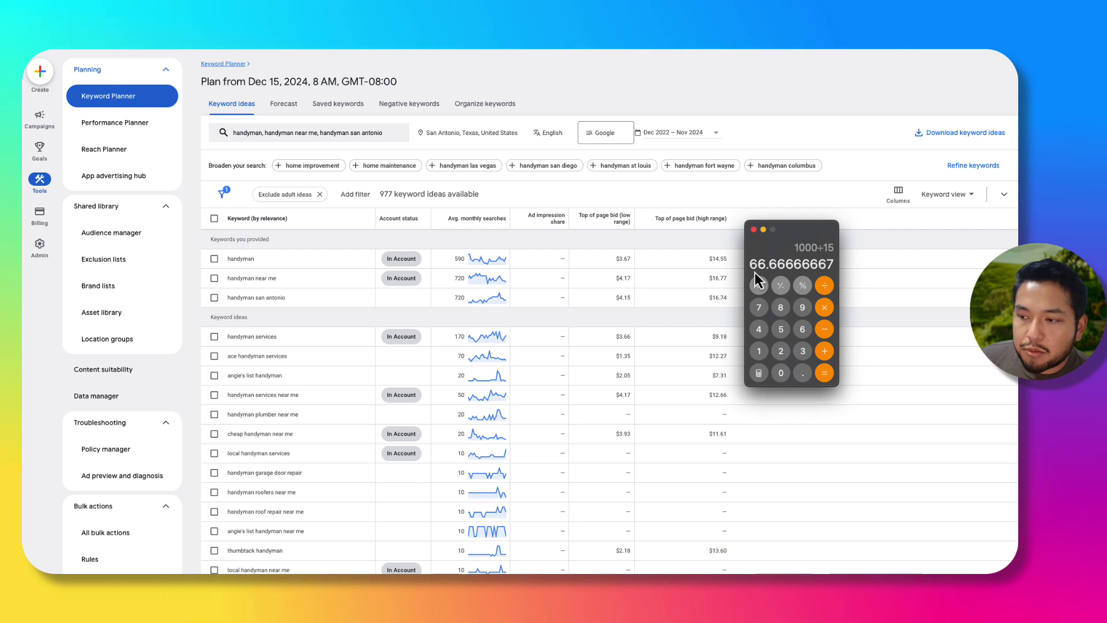
Divide the resulting number of monthly clicks by 28 days
left_click(826, 285)
left_click(782, 351)
type("8")
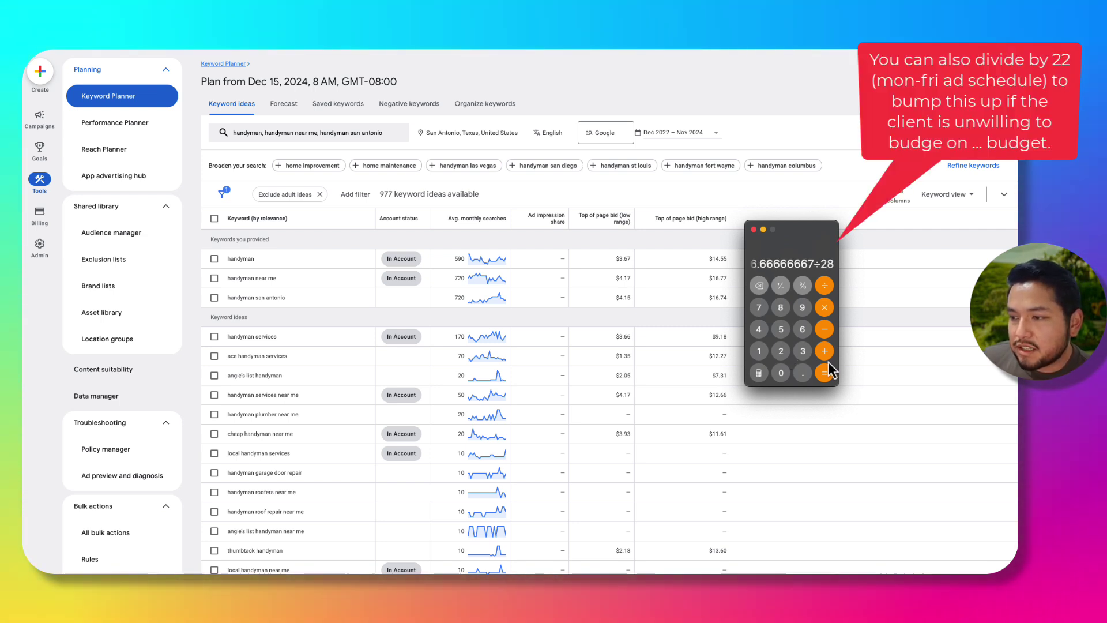
left_click(825, 373)
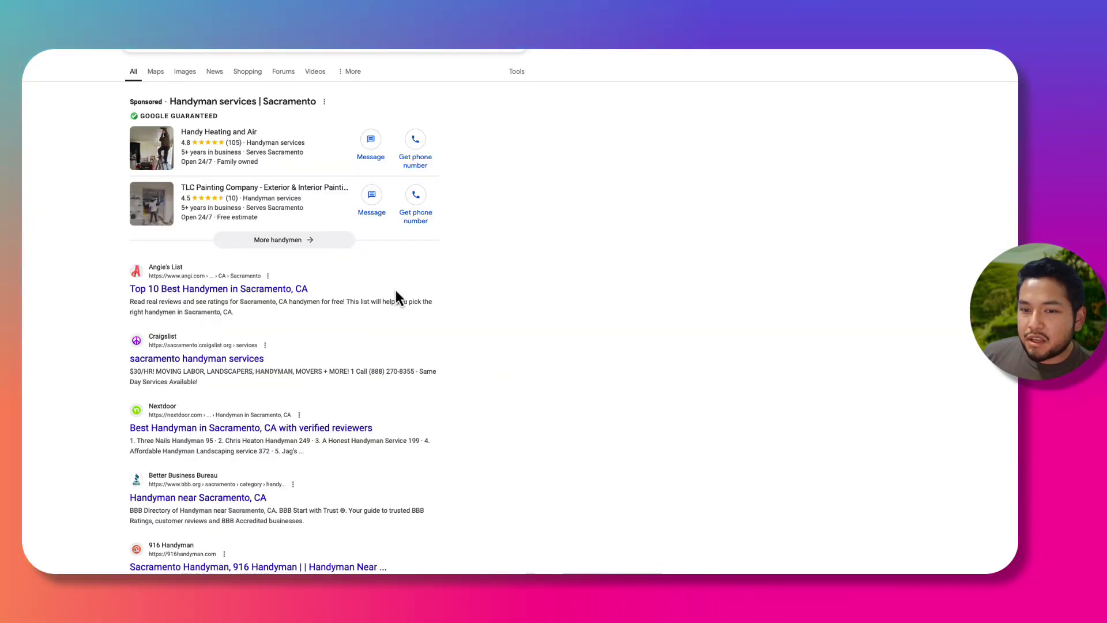
Look through the second page of Google's Sacramento handyman results
scroll(396, 297, "down", 15)
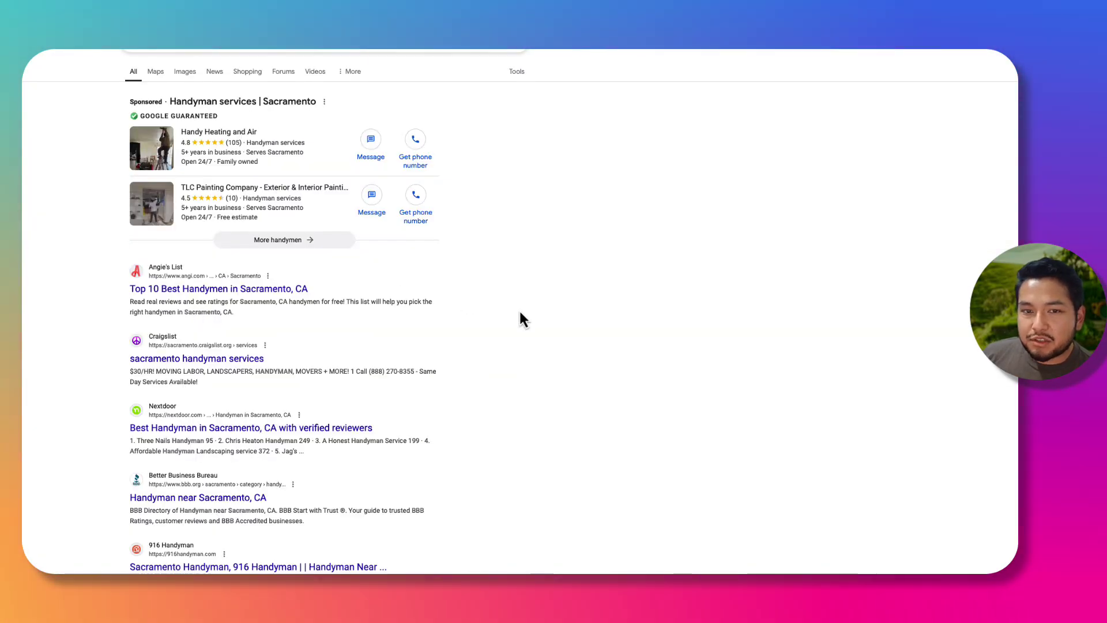
scroll(311, 524, "up", 15)
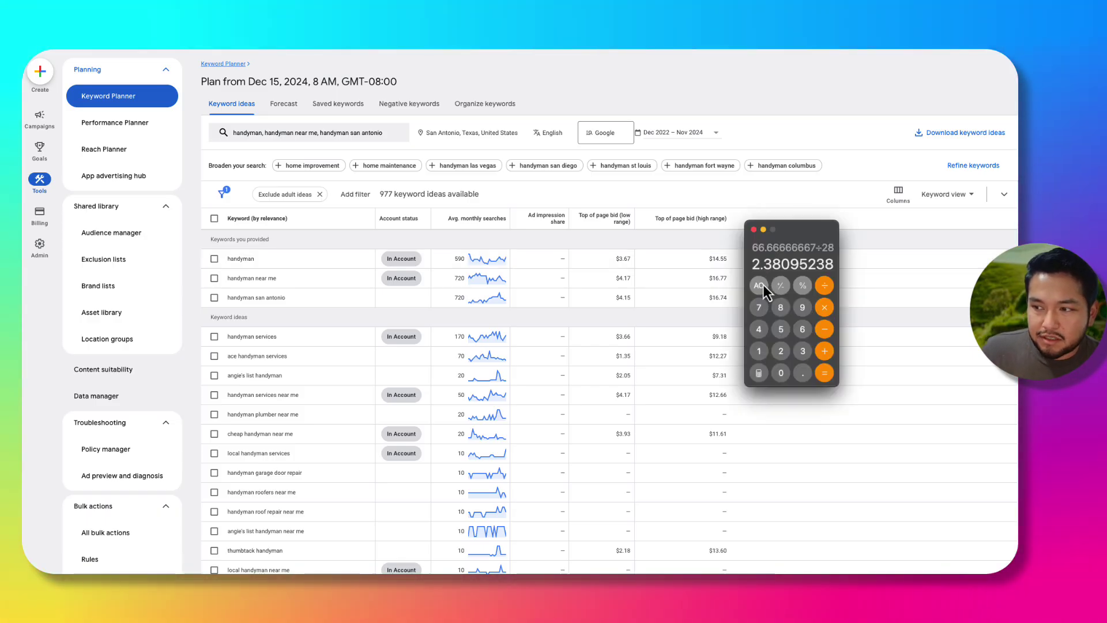
Clear the calculator and divide a monthly budget of 2000 by a click cost of 15
left_click(759, 285)
left_click(781, 351)
left_click(781, 374)
left_click(780, 373)
left_click(781, 373)
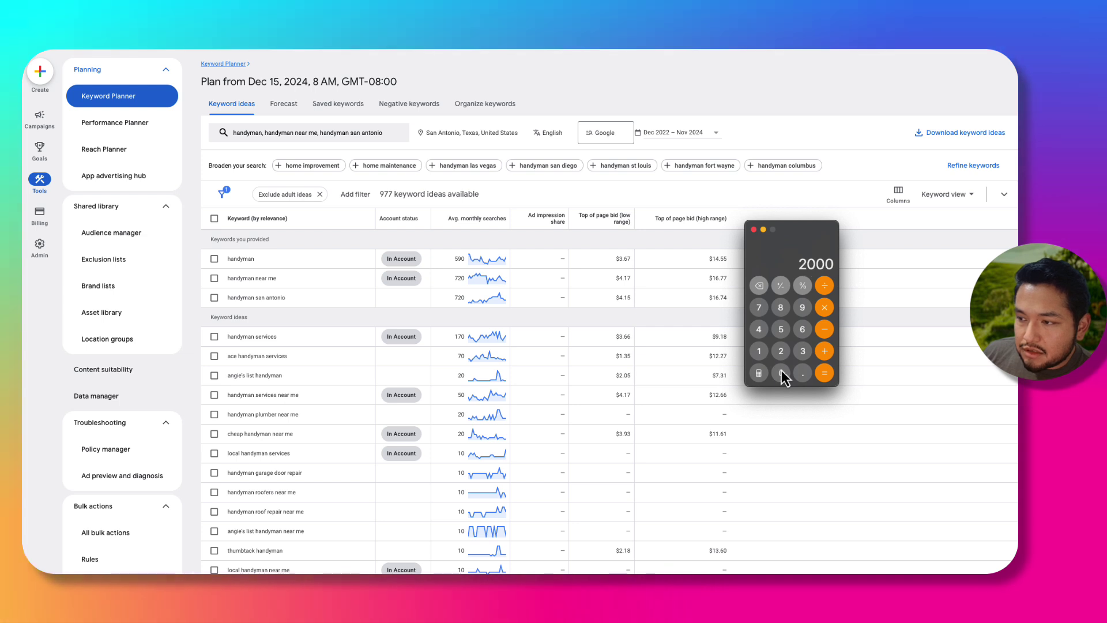
left_click(760, 350)
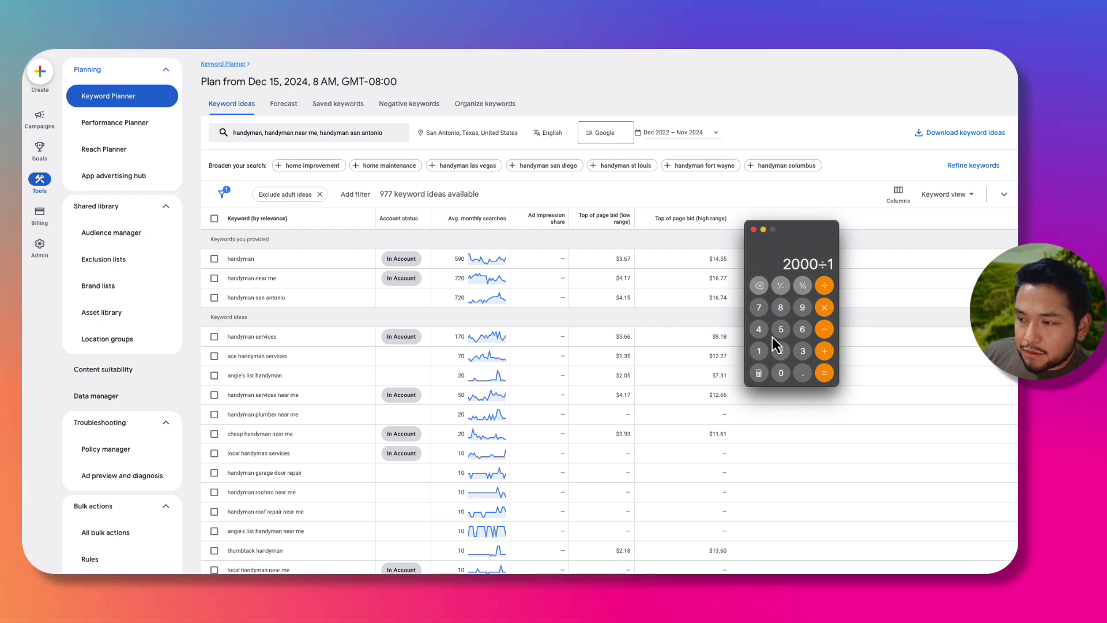
left_click(782, 328)
left_click(823, 372)
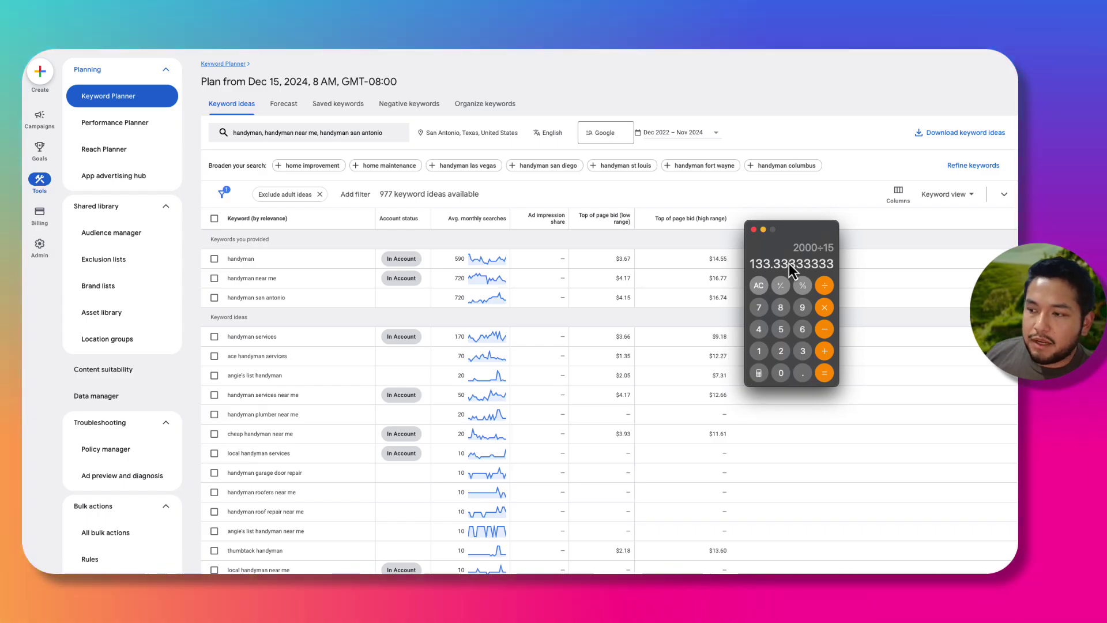
Divide the click count for the 2000 budget by 28 and close the calculator
left_click(823, 286)
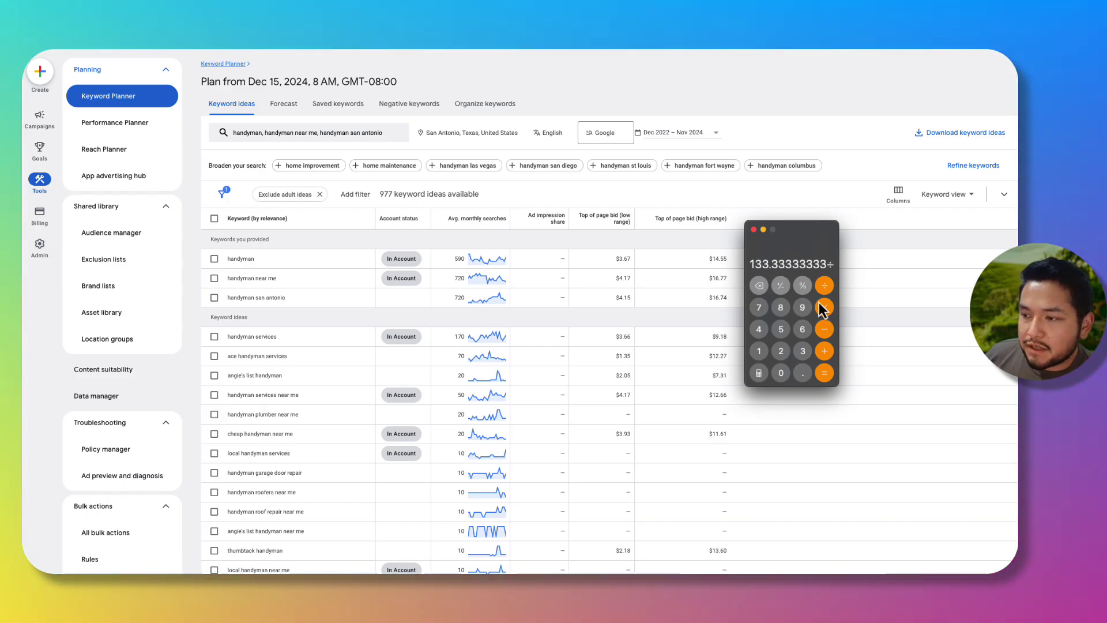
left_click(781, 351)
left_click(781, 306)
left_click(825, 373)
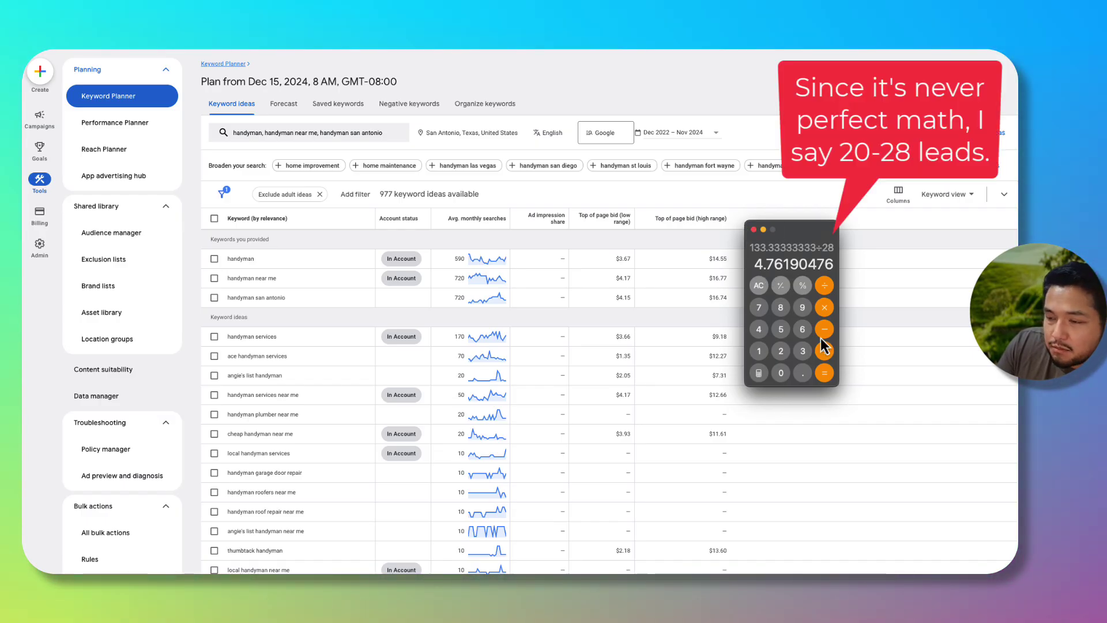
left_click(753, 229)
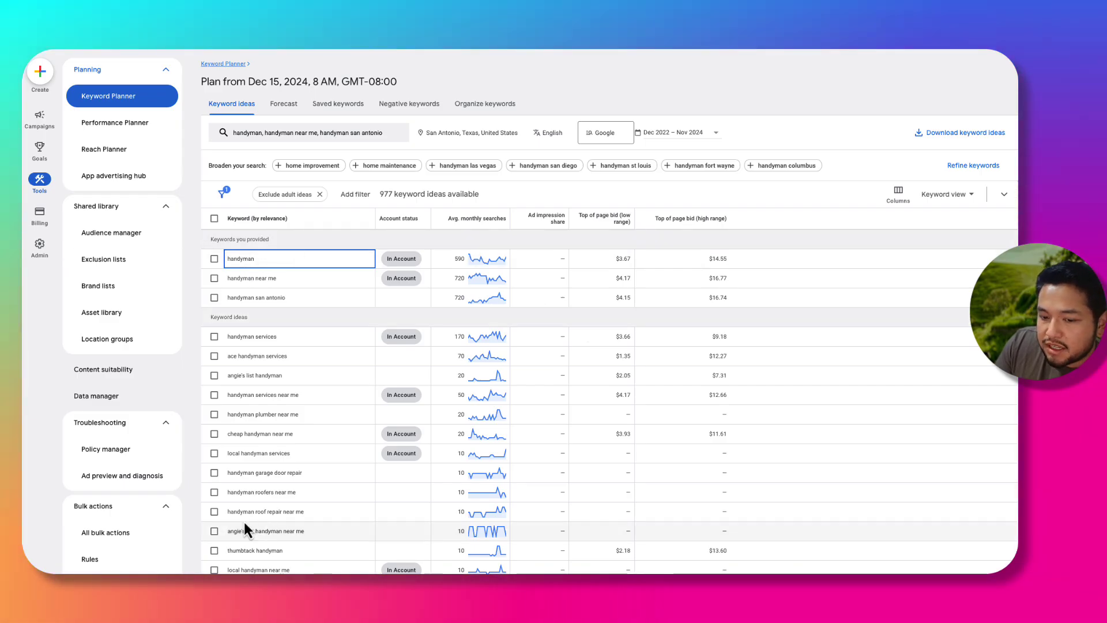
Replace the handyman search terms with the keyword "Garage door repair" and get its keyword ideas for San Antonio
left_click_drag(254, 474, 344, 477)
left_click(345, 477)
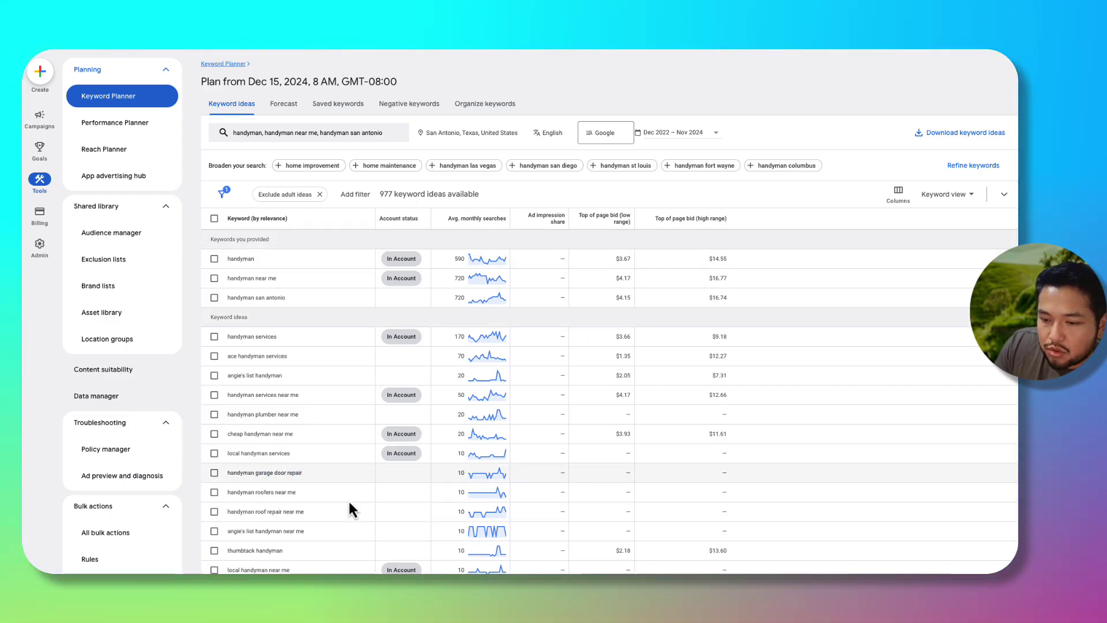
left_click(302, 135)
left_click(283, 181)
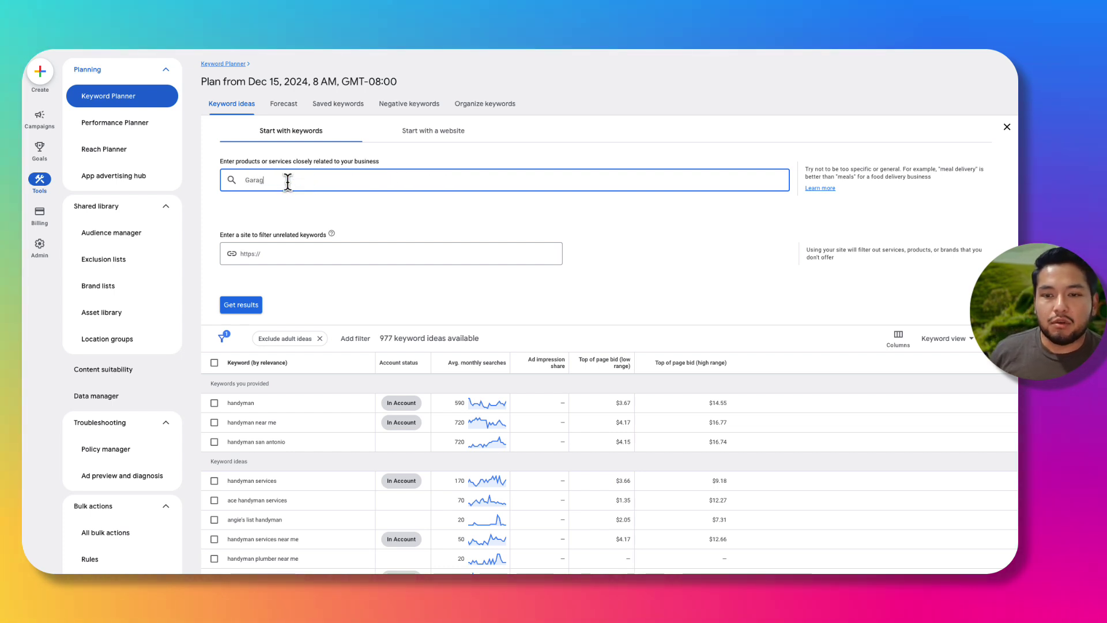
type("Garage door r")
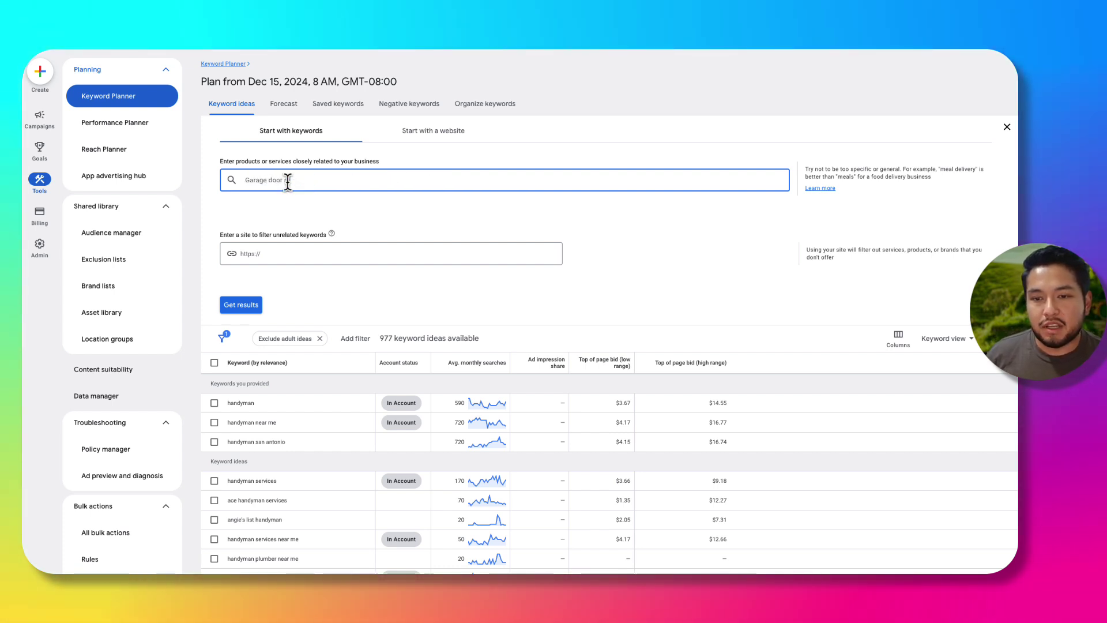
type("epair")
key("Return")
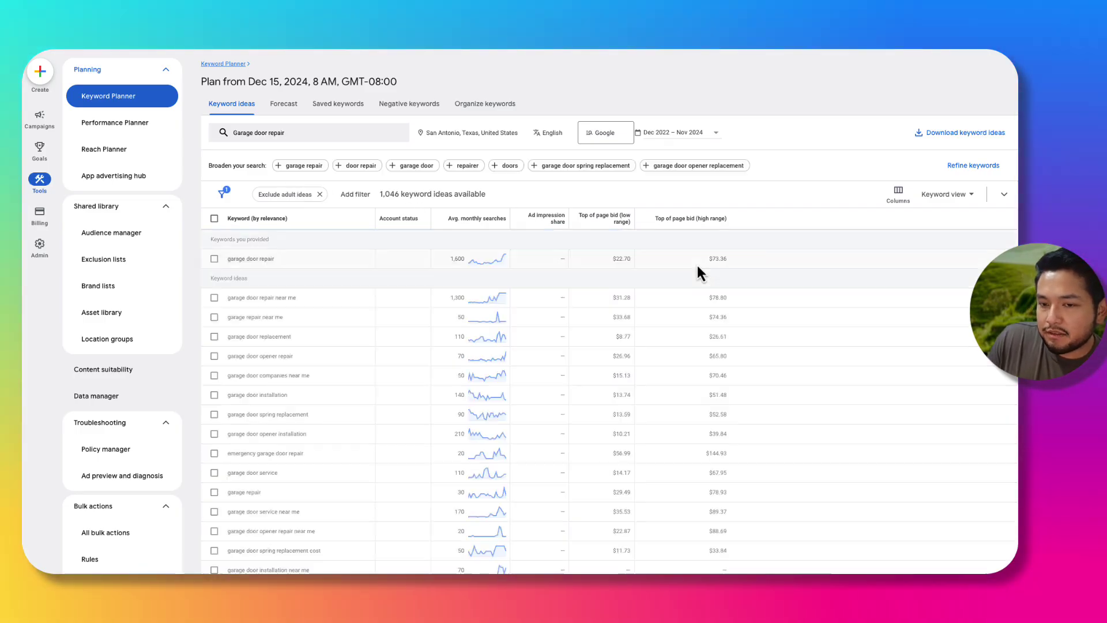
Examine the low and high top-of-page bids for garage door repair and the high-range bids of the related keyword ideas
left_click_drag(729, 261, 612, 262)
triple_click(722, 259)
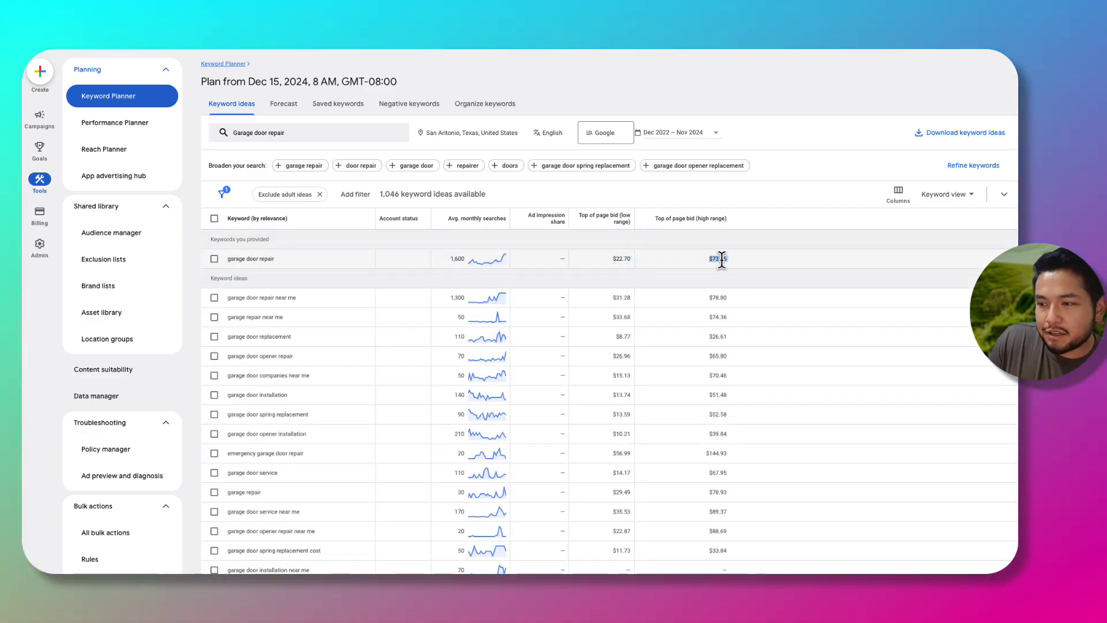
left_click(741, 265)
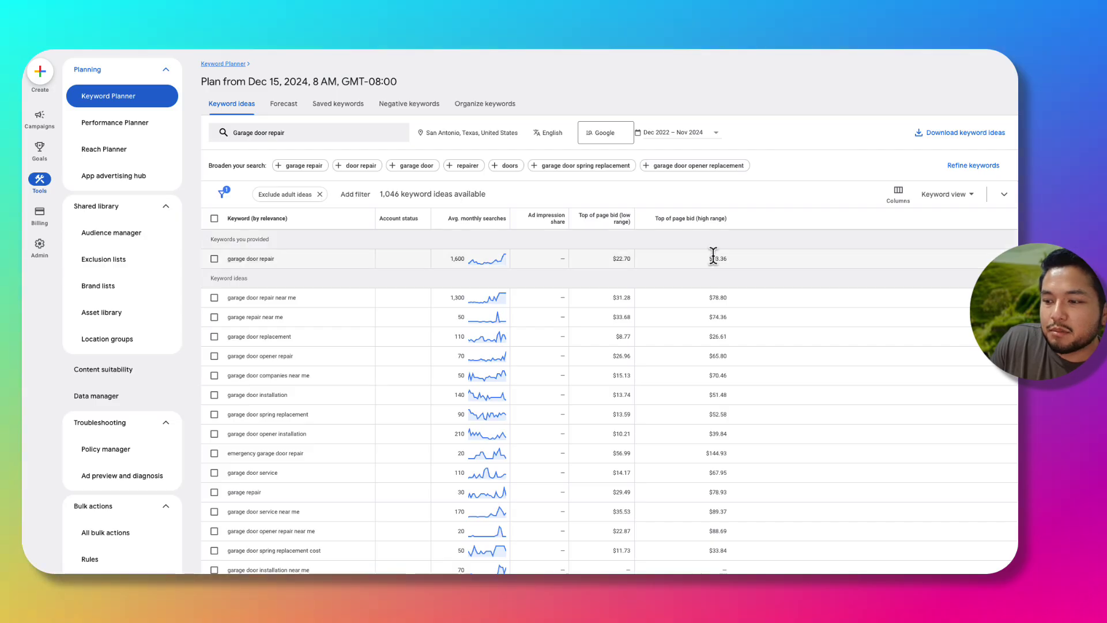
left_click_drag(742, 509, 712, 276)
left_click(766, 356)
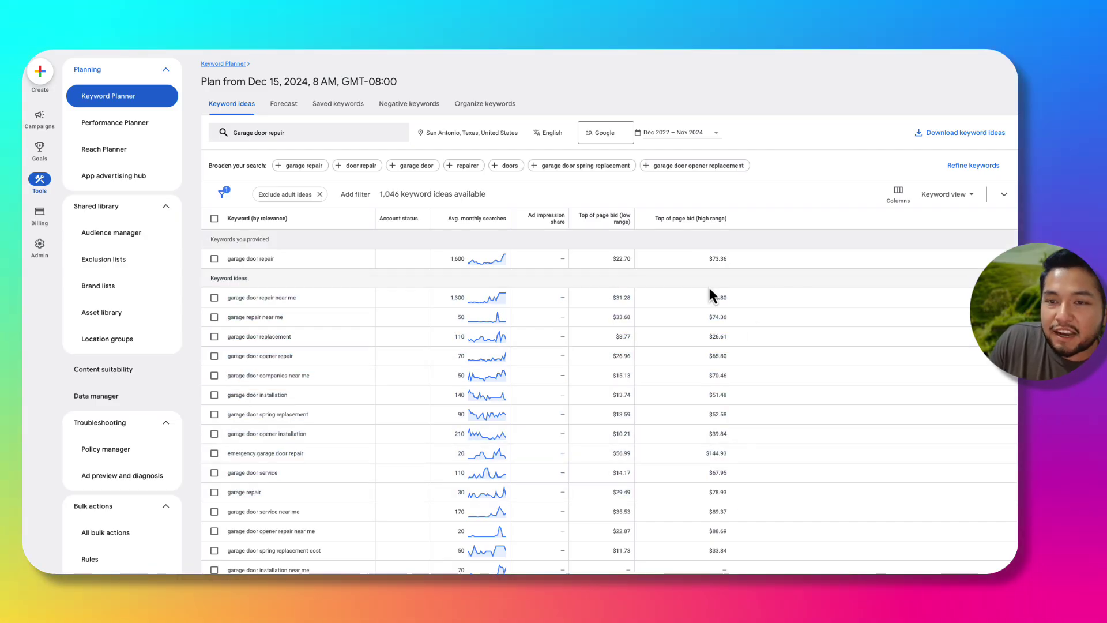